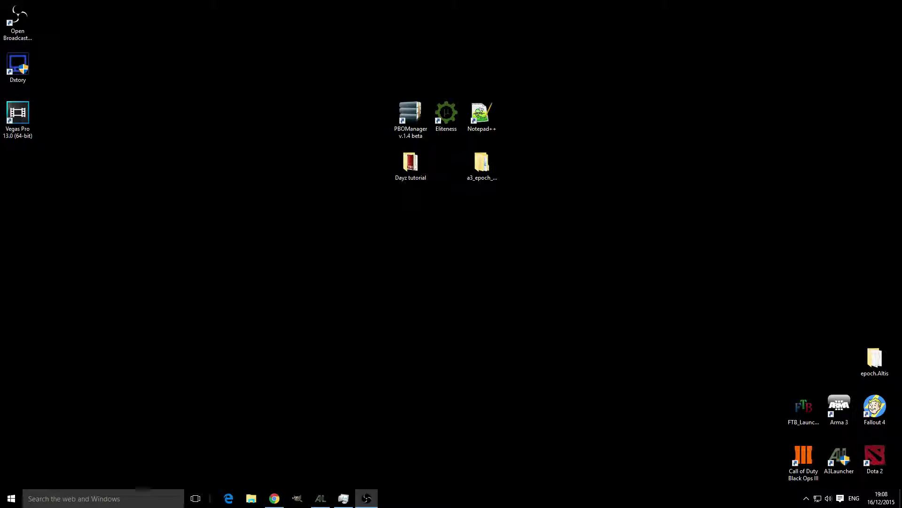
Step: Review the HS Blackmarket 1.6 forum topic, including its title, author and feature list, and return to the desktop
drag(901, 191, 408, 4)
scroll(125, 218, up, 15)
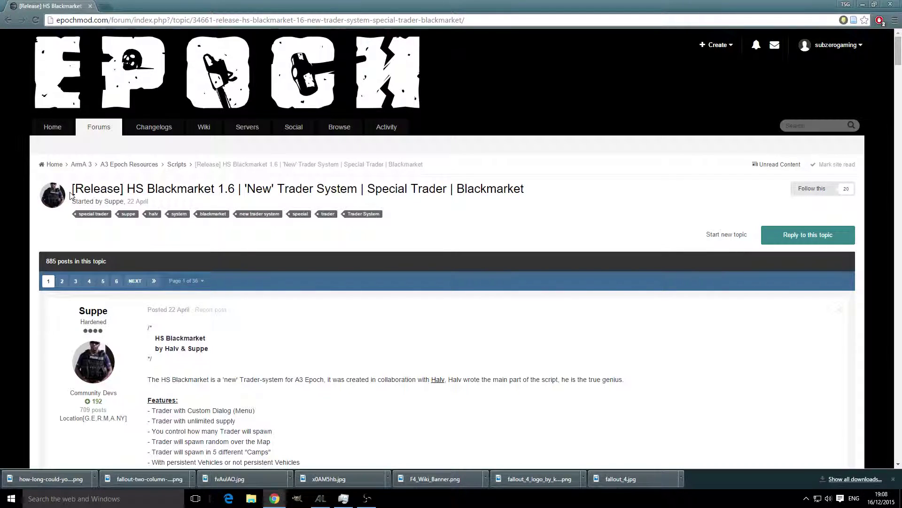
drag(71, 194, 541, 201)
click(540, 201)
drag(103, 201, 123, 201)
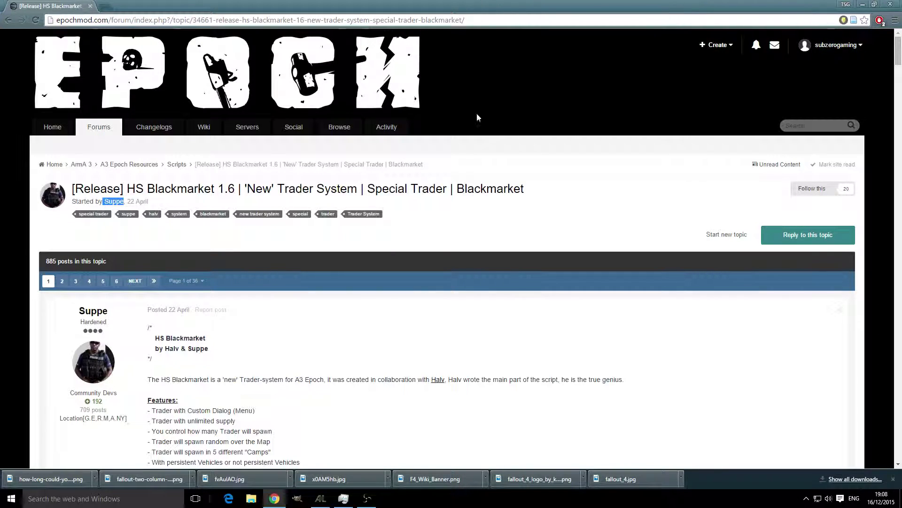
scroll(429, 254, down, 2)
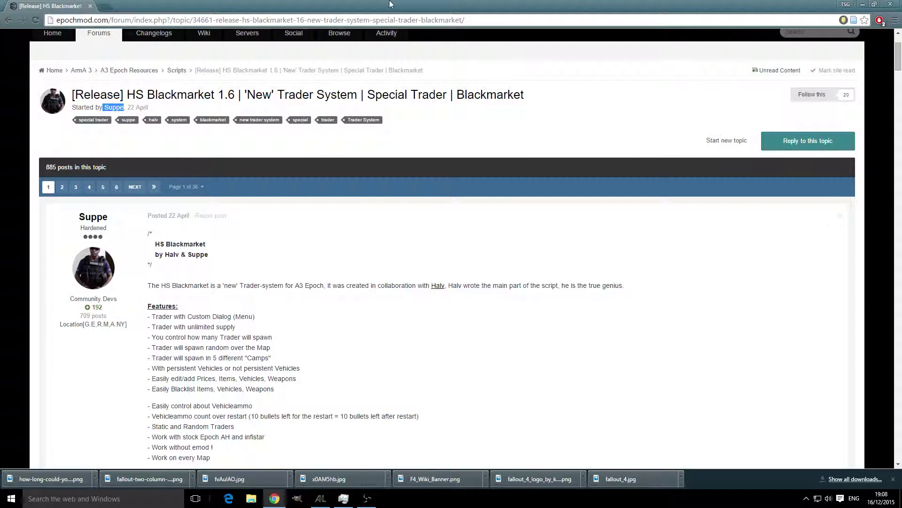
mouse_move(388, 4)
mouse_down()
mouse_move(396, 7)
mouse_move(371, 2)
mouse_up()
key(super+d)
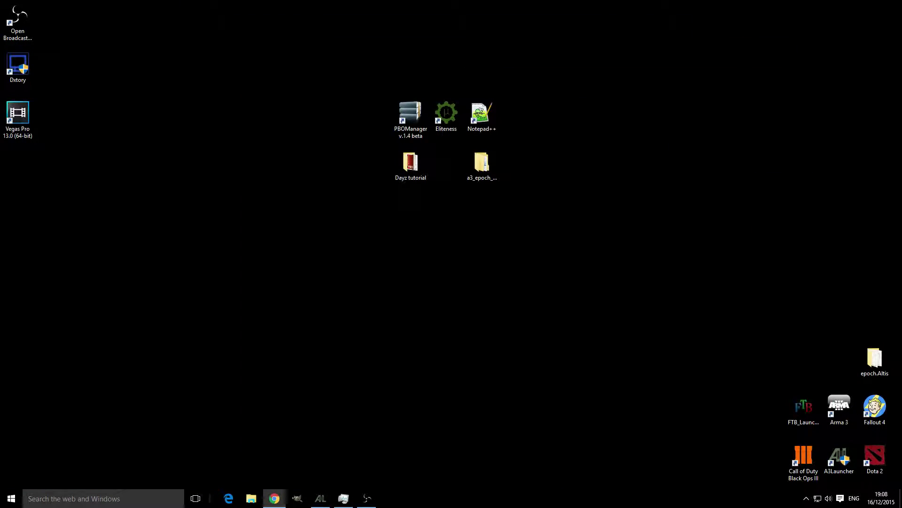
Step: View the contents of the epoch.Altis mission folder inside the Dayz tutorial folder
click(491, 162)
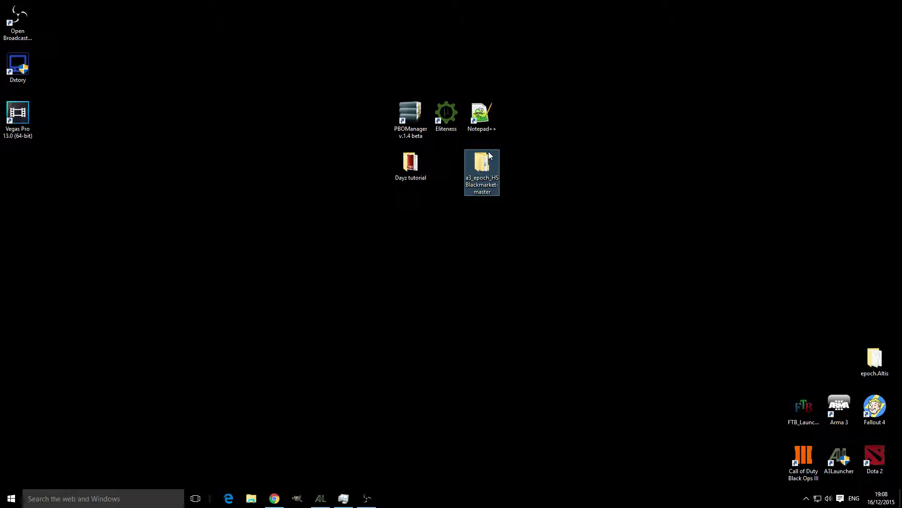
click(409, 163)
double_click(409, 163)
double_click(300, 76)
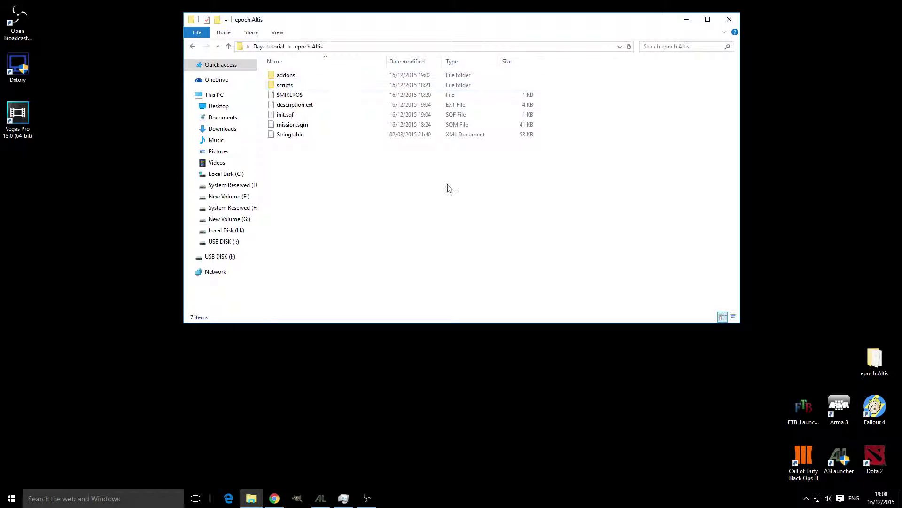
drag(419, 23, 210, 69)
Step: Open the MPMissions epoch.Altis folder inside the downloaded a3_epoch_HSBlackmarket-master folder
click(478, 66)
key(Right)
key(Return)
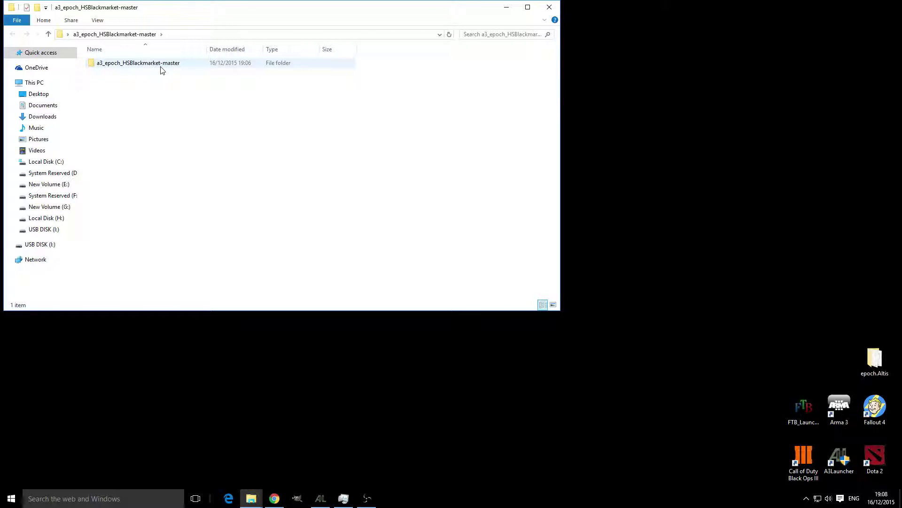
double_click(160, 69)
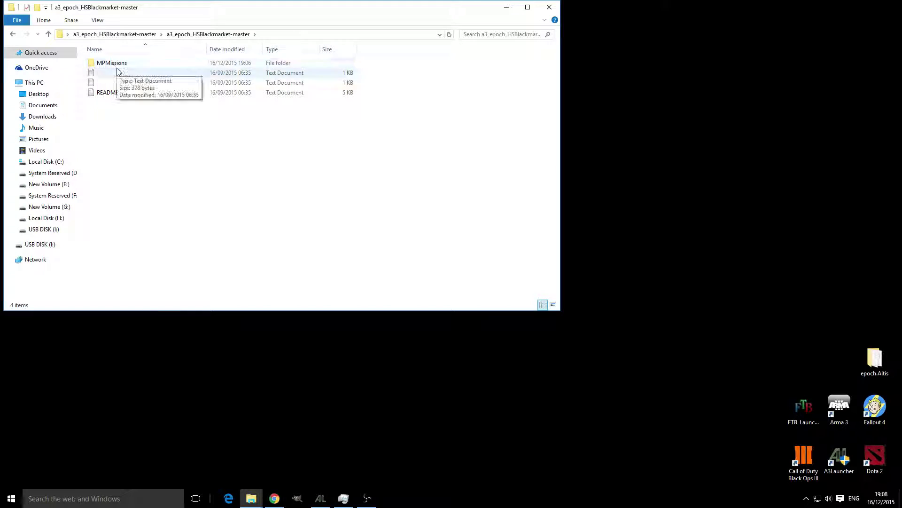
double_click(115, 63)
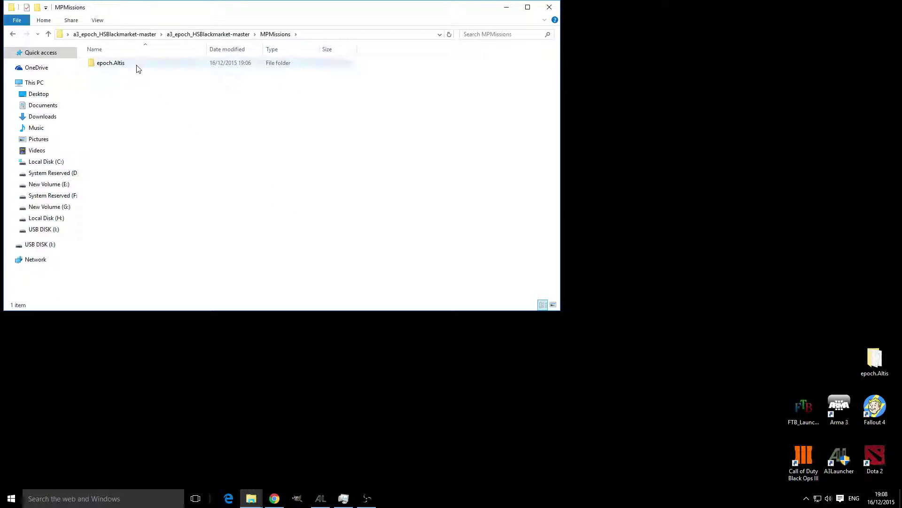
double_click(136, 65)
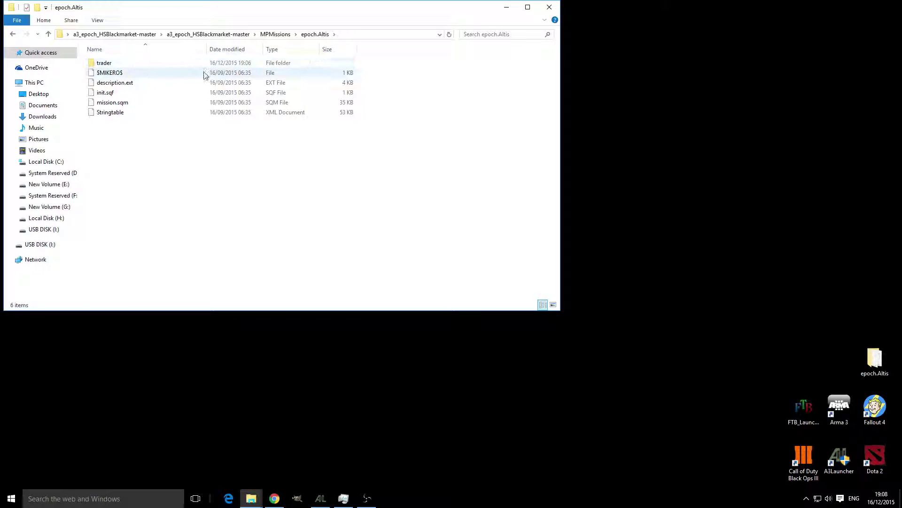
Step: Copy the trader folder from the Blackmarket download's epoch.Altis folder
click(143, 64)
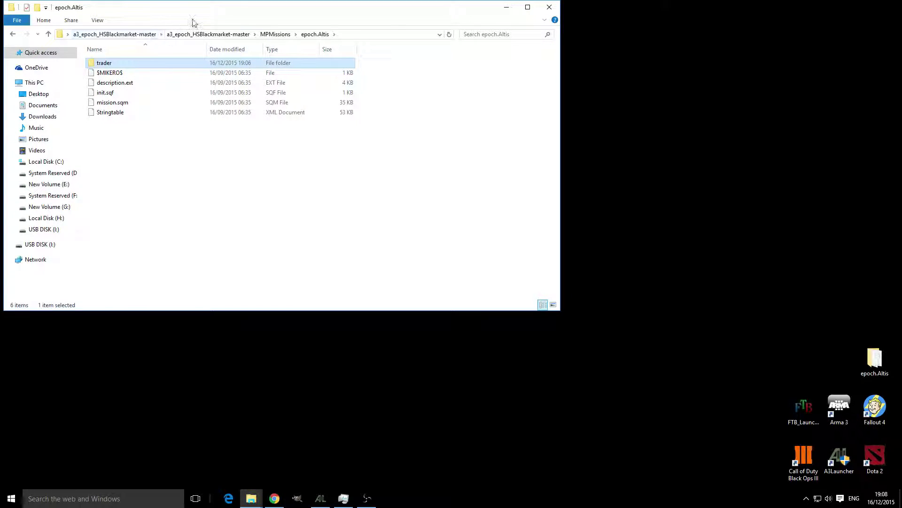
drag(333, 14, 700, 43)
click(498, 90)
right_click(498, 91)
click(540, 283)
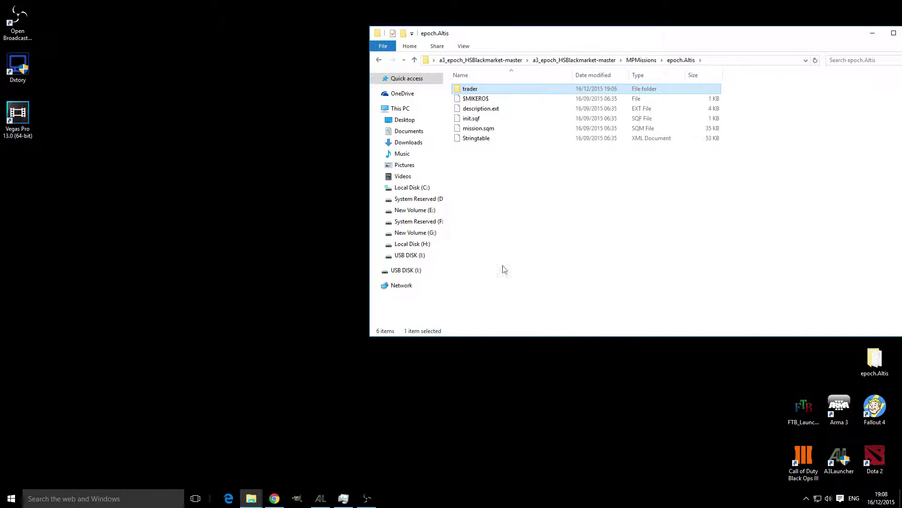
Step: Close all open folder windows and paste the trader folder into epoch.Altis inside the Dayz tutorial folder
click(297, 429)
right_click(251, 498)
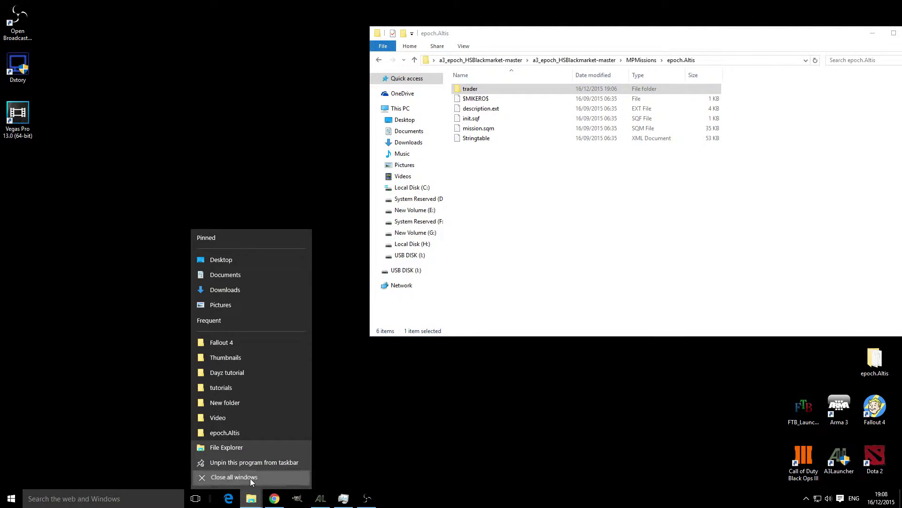
click(251, 478)
double_click(410, 163)
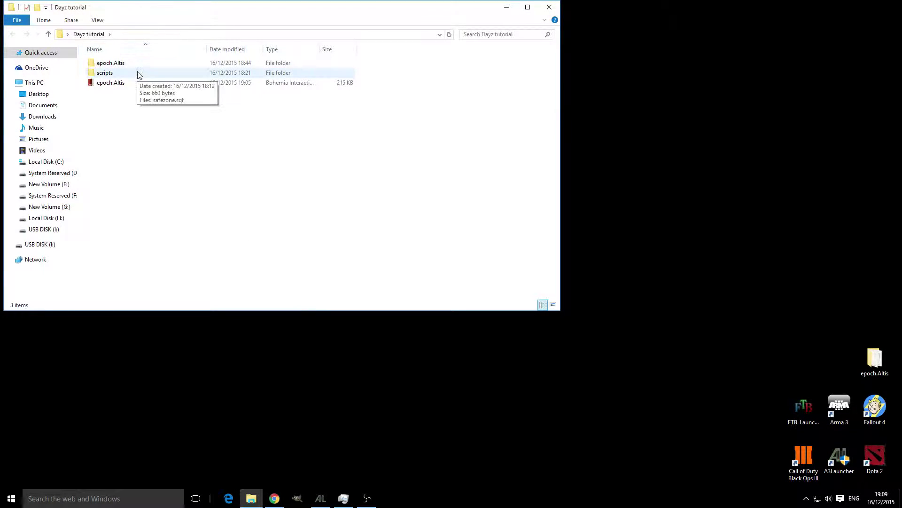
double_click(146, 63)
right_click(196, 181)
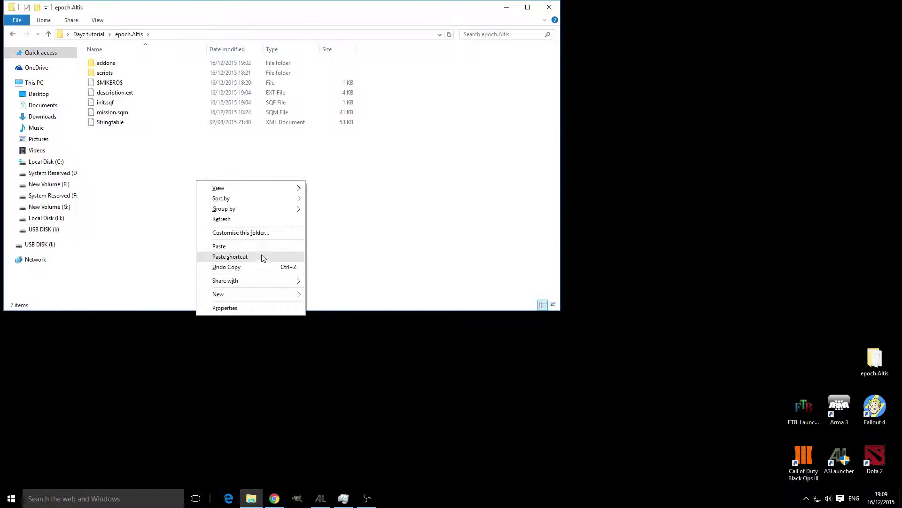
click(231, 246)
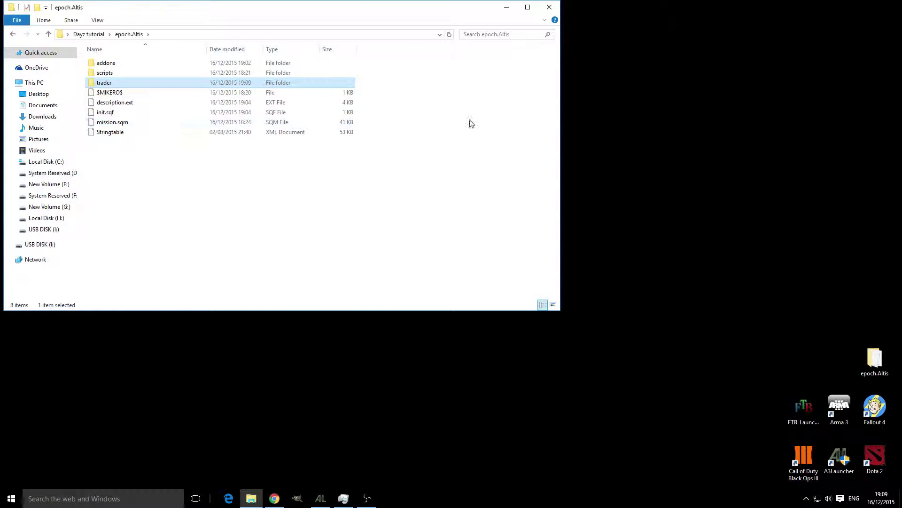
drag(371, 117, 330, 101)
click(466, 163)
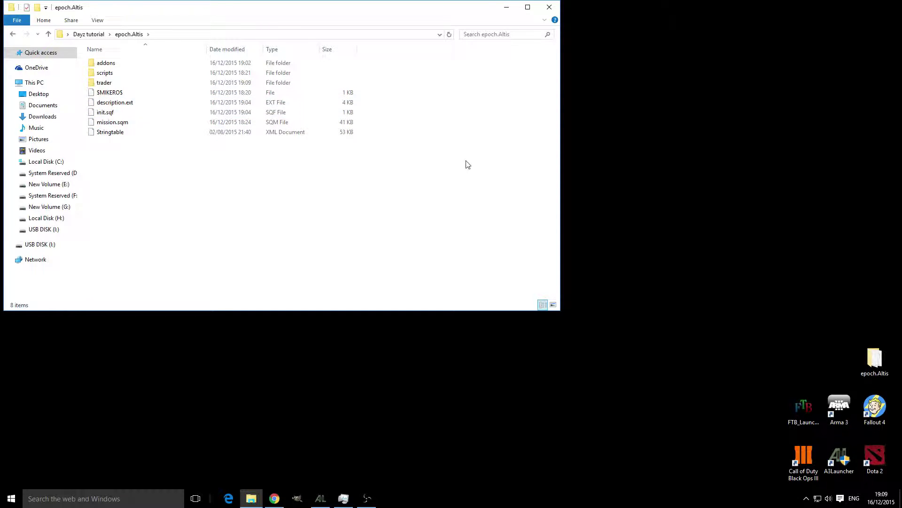
Step: Open init.sqf from the mission's epoch.Altis folder in Notepad++
right_click(128, 113)
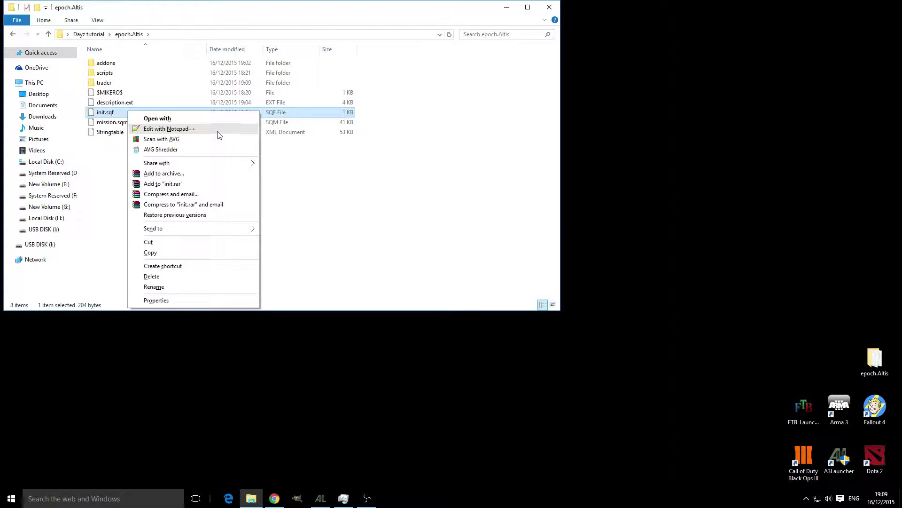
click(218, 135)
click(471, 164)
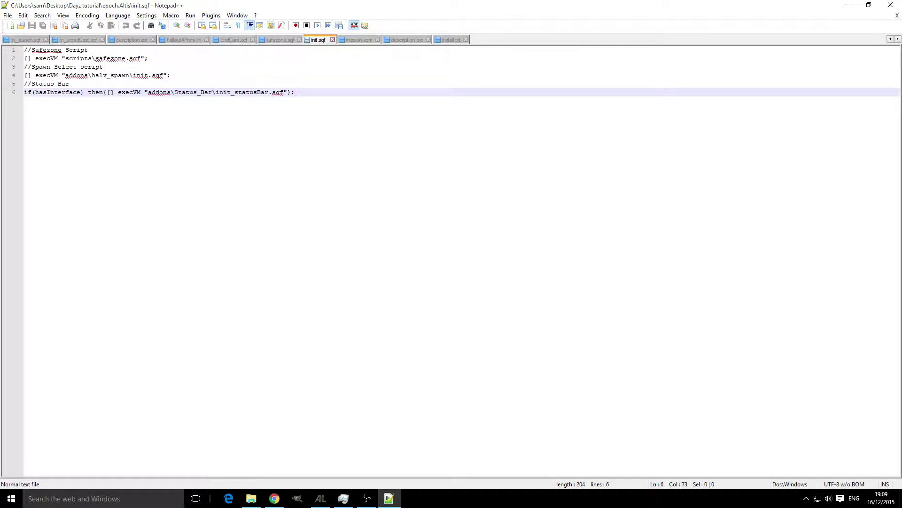
Step: Below the spawn select line, add a "//Black market traders" comment and execVM calls for trader\init.sqf, trader\resetvehicleammo.sqf and trader\HALV_takegive_crypto_init.sqf
click(274, 498)
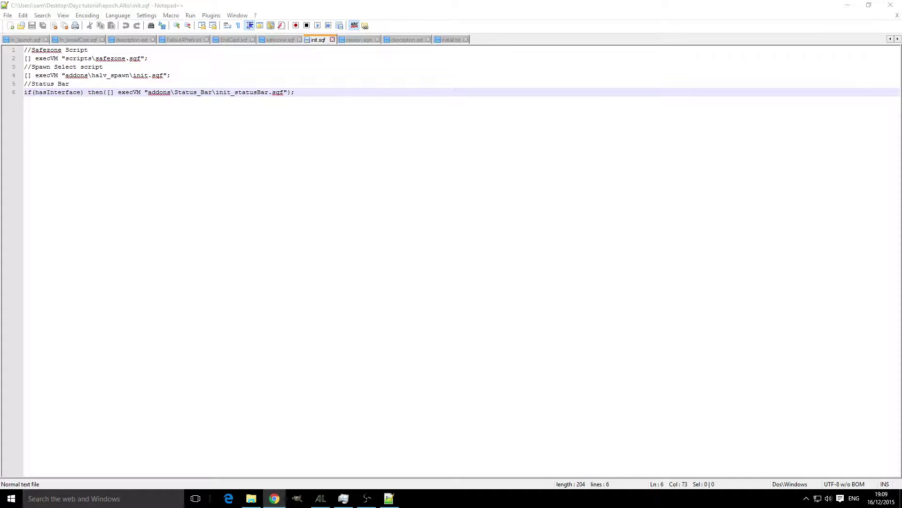
click(176, 75)
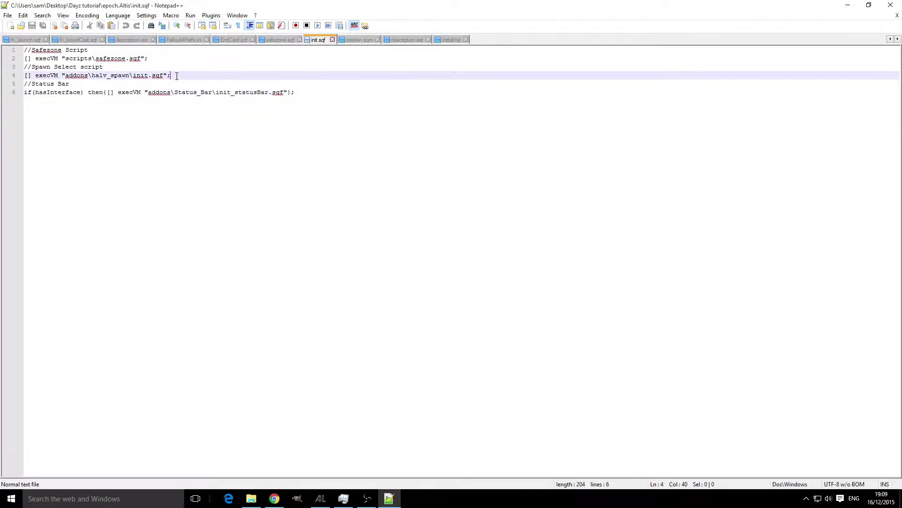
click(154, 86)
click(180, 76)
key(Return)
text(//)
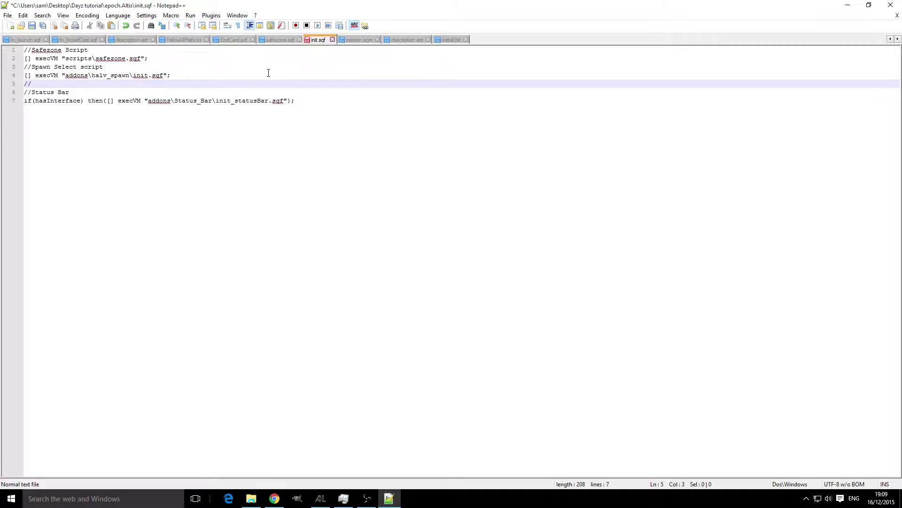
text(bla)
text(Blackmar)
key(BackSpace)
key(BackSpace)
key(BackSpace)
text(market traders)
key(Return)
text([] execVM "trader\init.sqf";   [] execVM "trader\resetvehicleammo.sqf";   [] execVM "trader\HALV_takegive_crypto_init.sqf";)
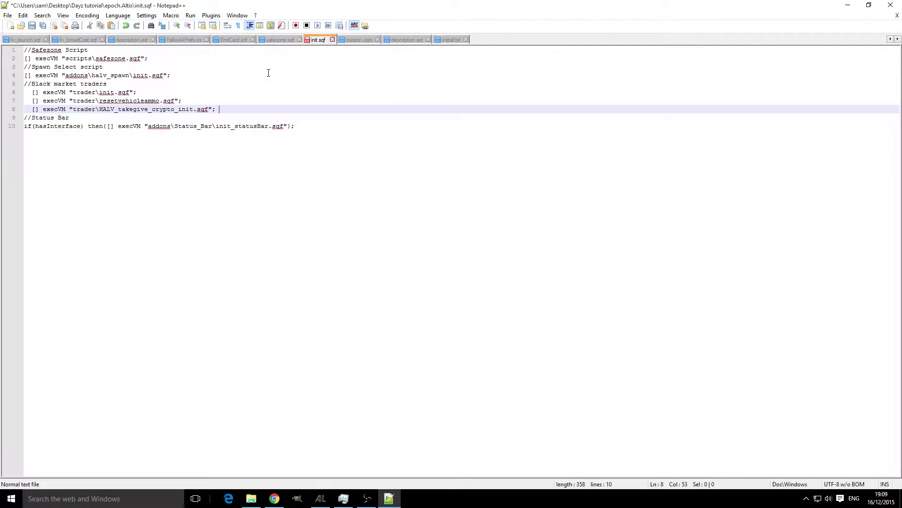
Step: Indent the spawn select and safezone execVM lines by one tab, and close init.sqf with the changes saved
click(26, 76)
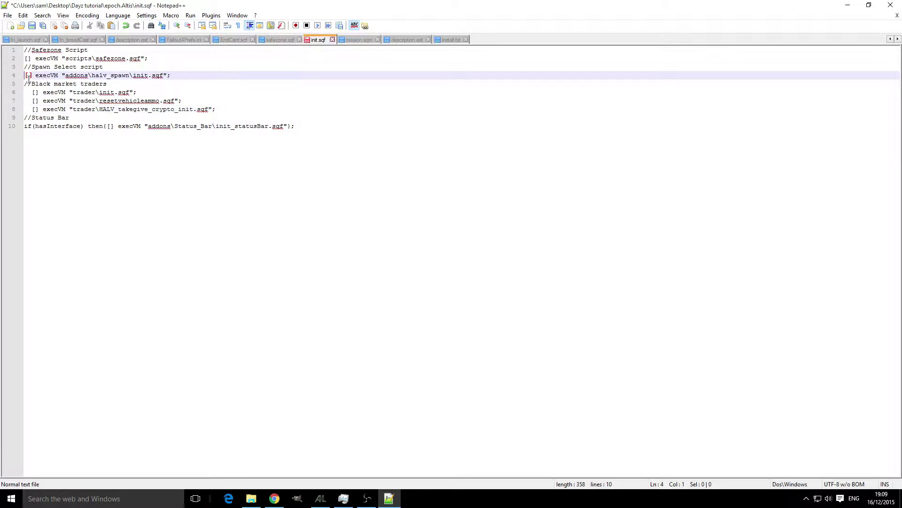
key(Tab)
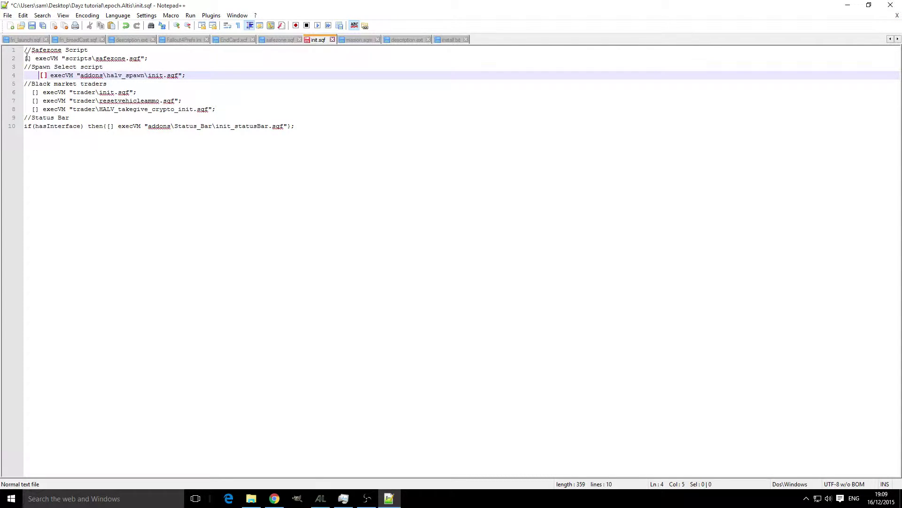
click(26, 58)
key(Tab)
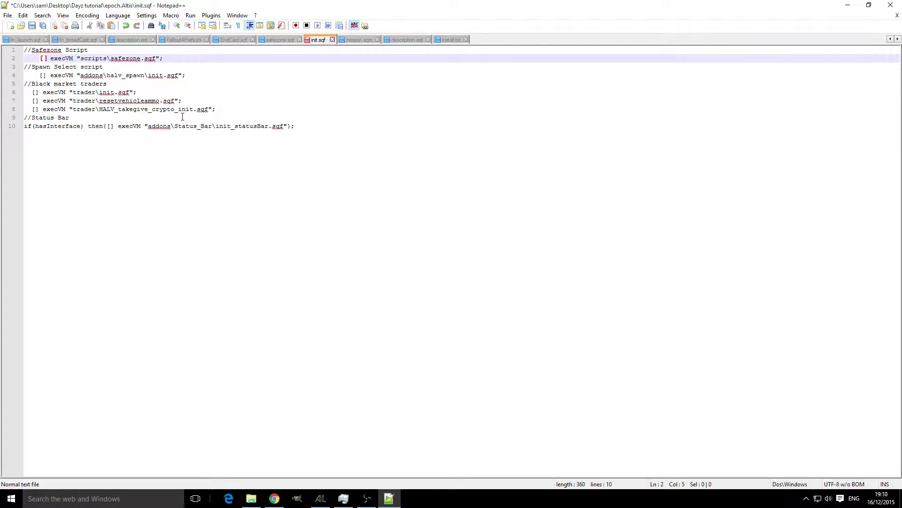
click(32, 26)
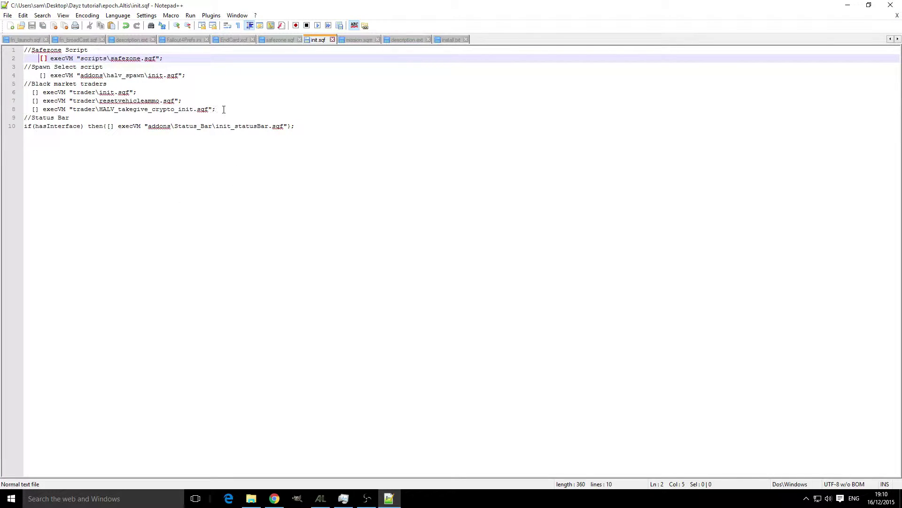
click(891, 5)
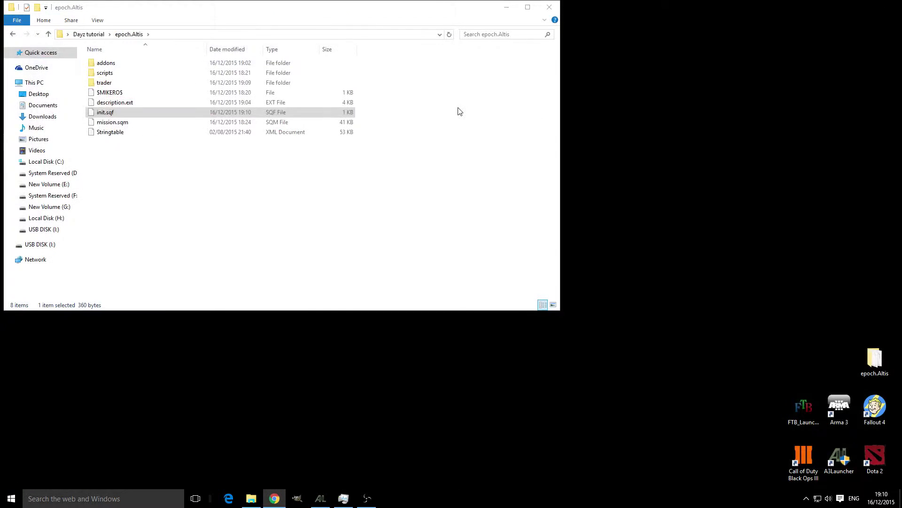
Step: Open description.ext from the mission's epoch.Altis folder in Notepad++ at its opening include lines
click(272, 102)
right_click(233, 103)
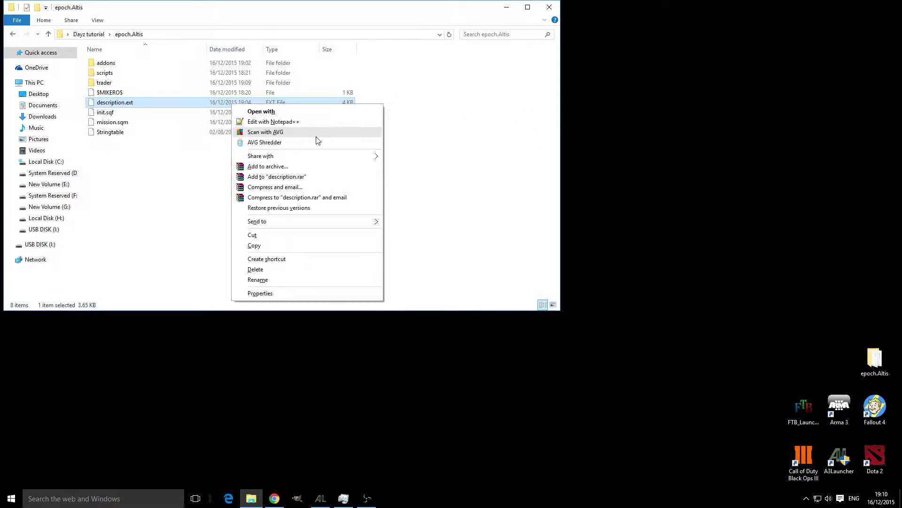
click(316, 122)
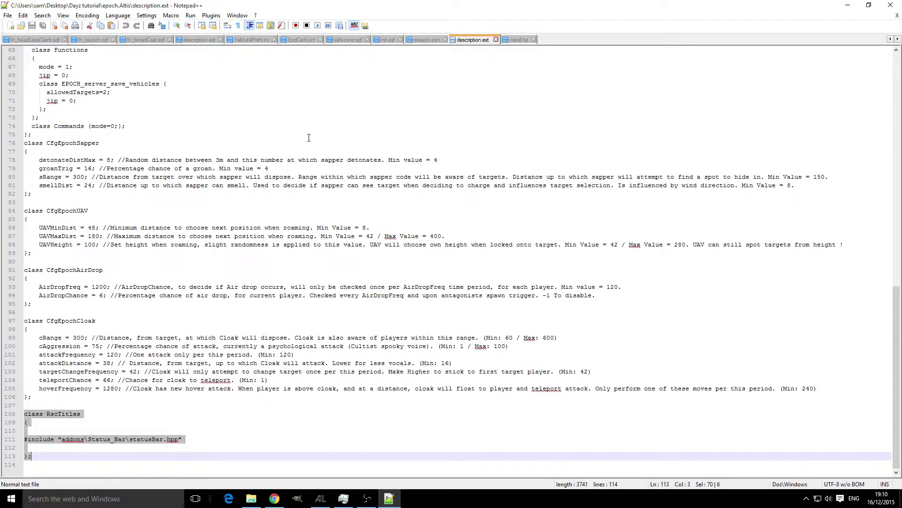
scroll(310, 155, up, 20)
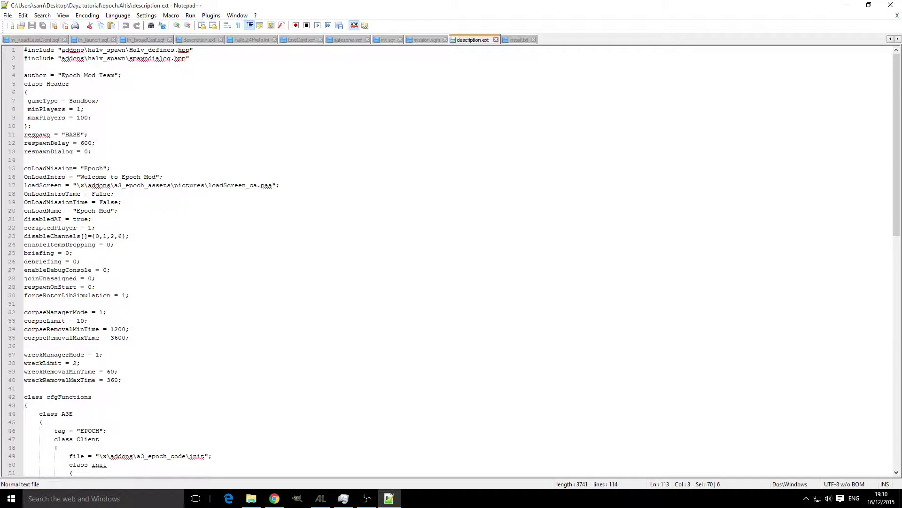
Step: Below the halv_spawn includes, add include lines for trader\Halv_defines.hpp, trader\tradedialog.hpp and trader\HSPricing.hpp
key(alt+Tab)
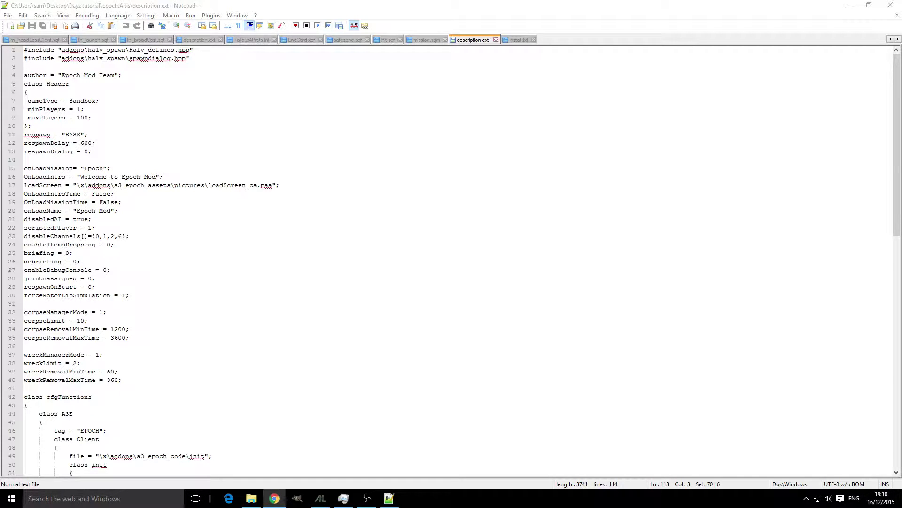
click(196, 58)
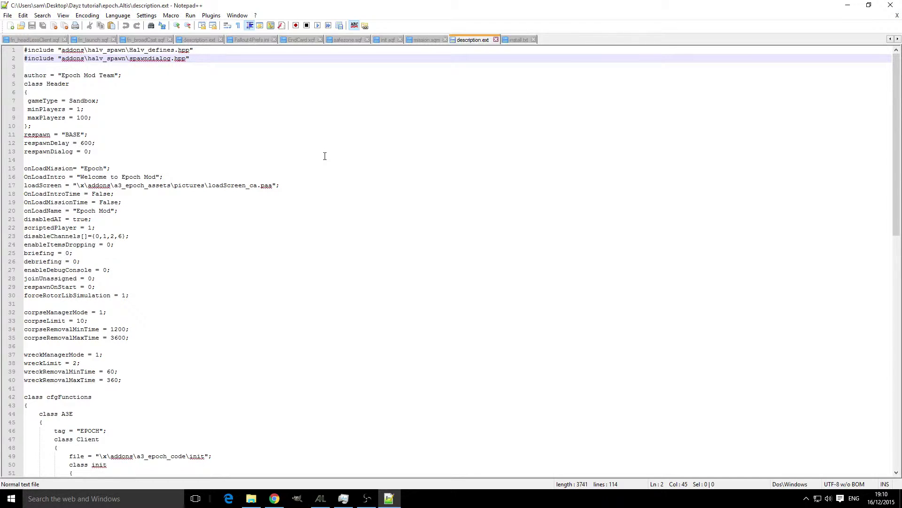
text(#include "trader\Halv_defines.hpp"   #include "trader\tradedialog.hpp"   #include "trader\HSPricing.hpp")
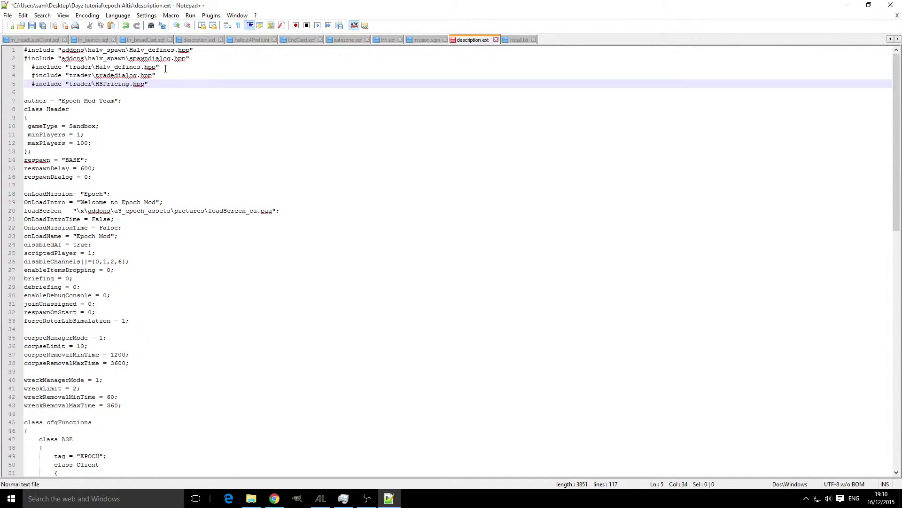
Step: Delete the trader\Halv_defines.hpp include line from description.ext, leaving no blank line in its place
drag(166, 69, 96, 67)
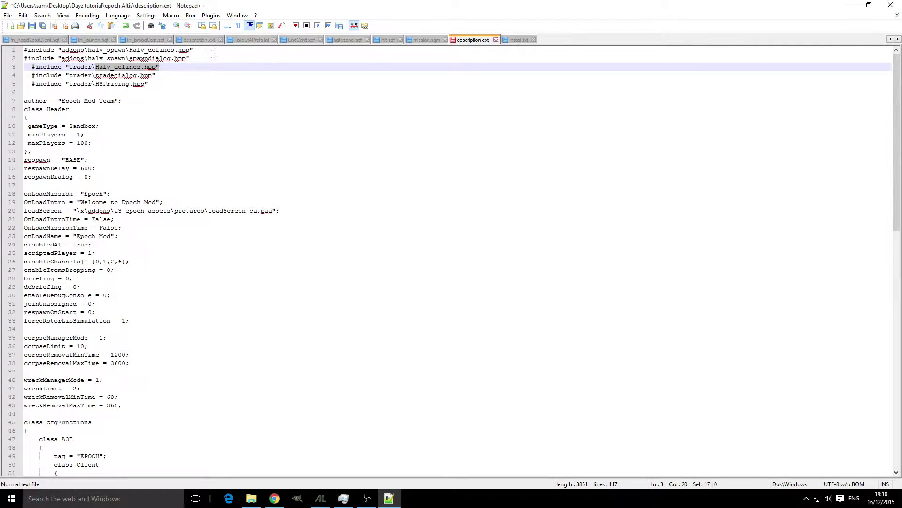
drag(222, 49, 17, 45)
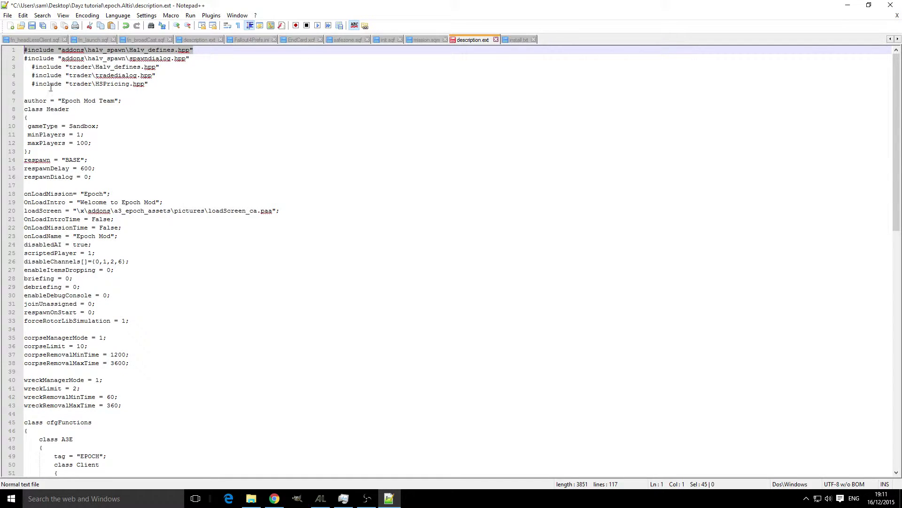
drag(179, 71, 12, 66)
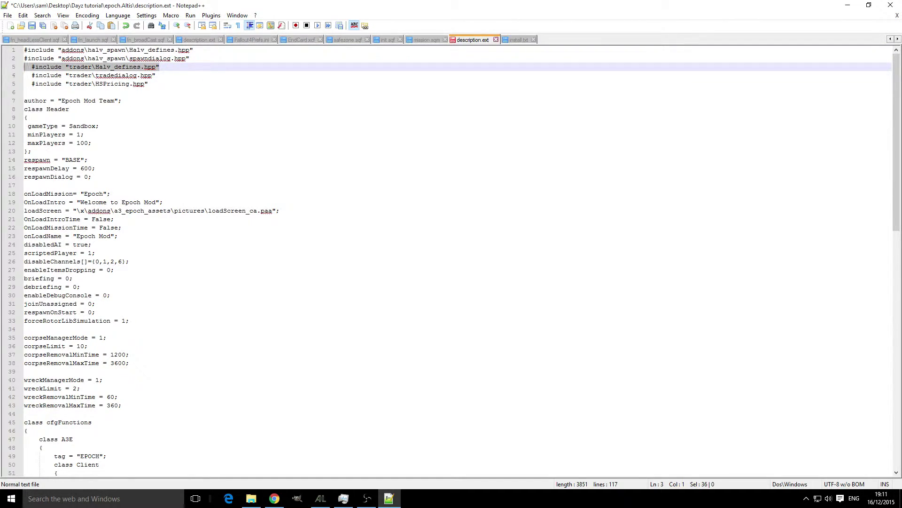
key(BackSpace)
key(BackSpace)
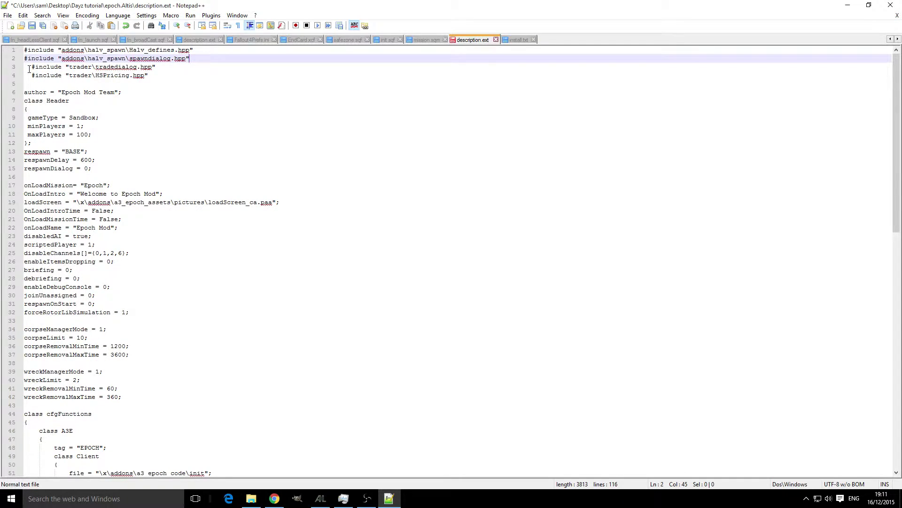
Step: Remove the indentation before the trader\tradedialog.hpp and trader\HSPricing.hpp include lines, and close description.ext with the changes saved
click(31, 67)
key(BackSpace)
key(BackSpace)
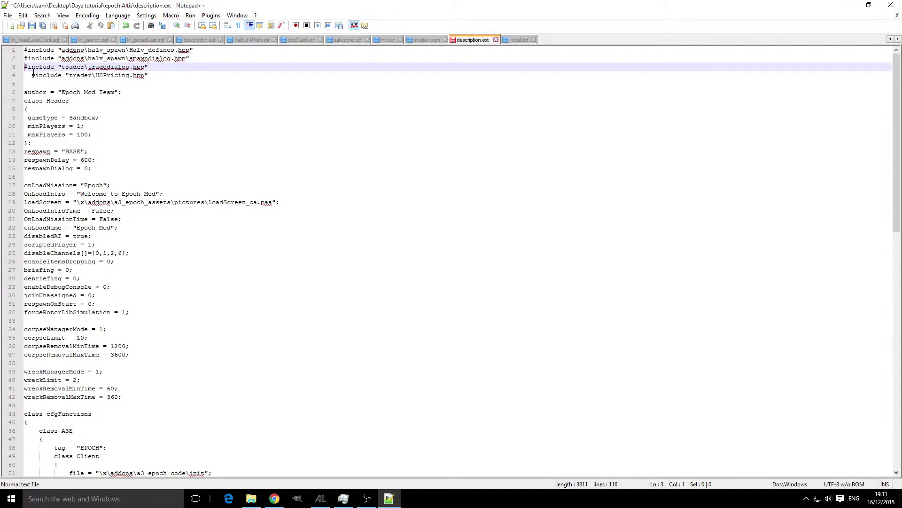
click(32, 75)
key(BackSpace)
key(BackSpace)
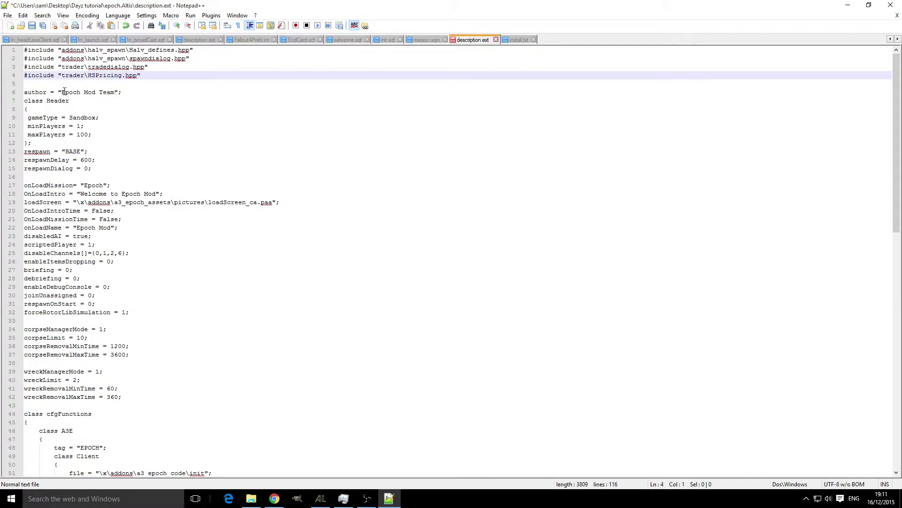
click(32, 25)
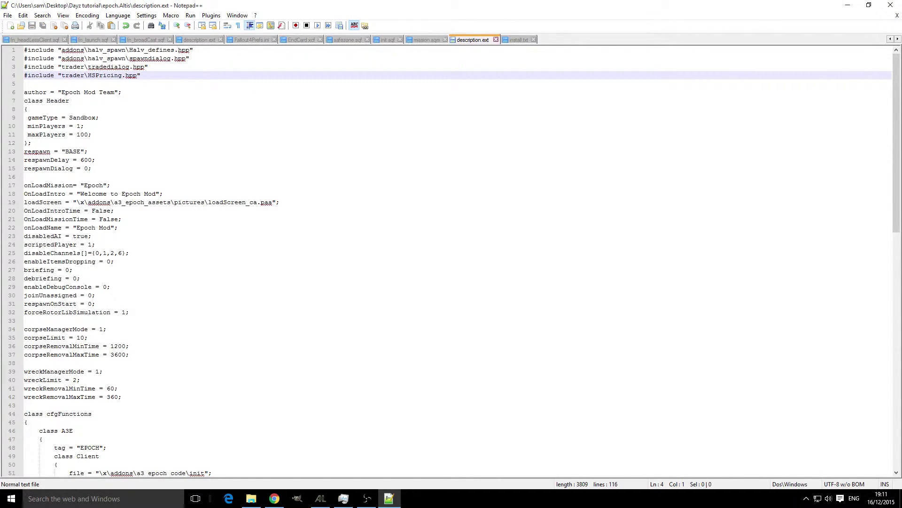
click(890, 6)
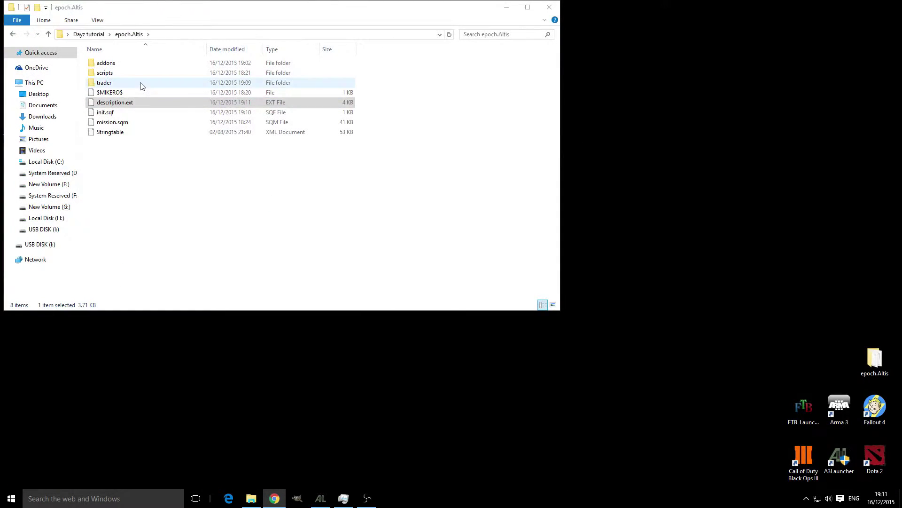
Step: Delete the old packed epoch.Altis PBO file from the Dayz tutorial folder
click(88, 33)
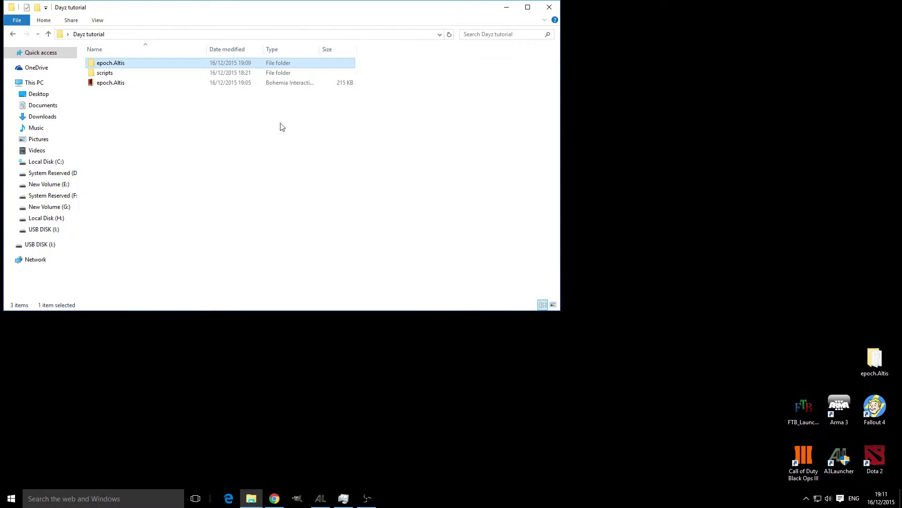
click(150, 84)
key(Delete)
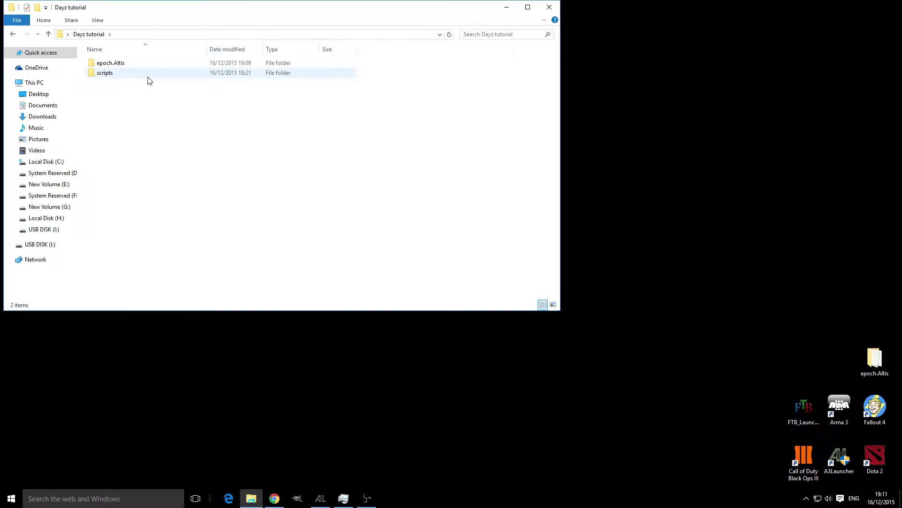
Step: Pack the epoch.Altis mission folder into epoch.Altis.pbo with PBO Manager and select the new file
right_click(123, 66)
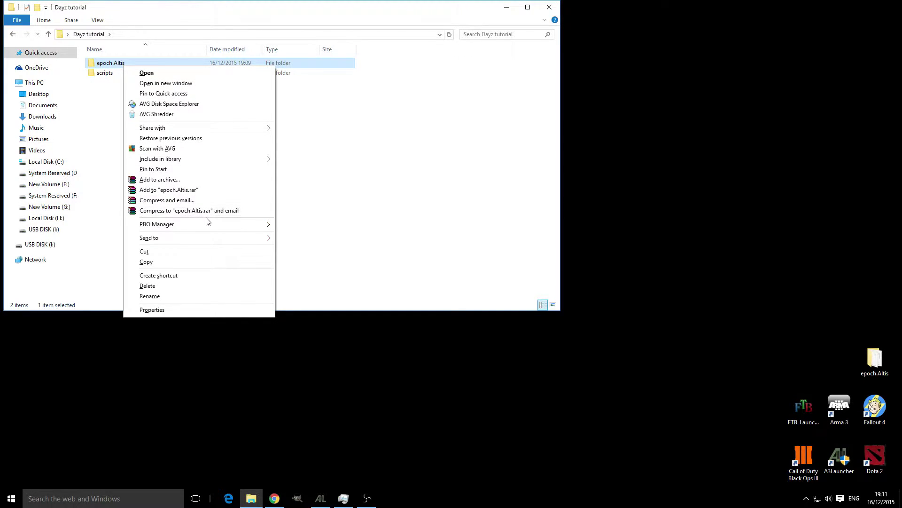
mouse_move(201, 226)
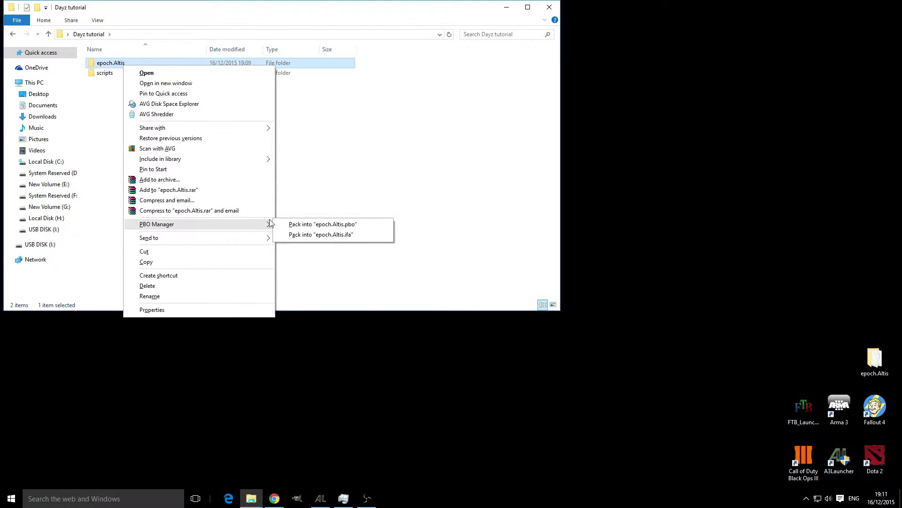
click(347, 224)
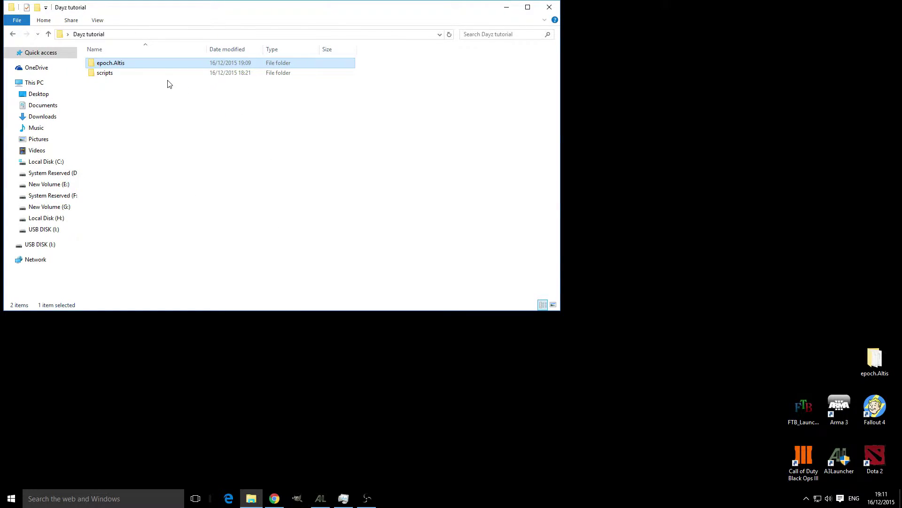
click(148, 83)
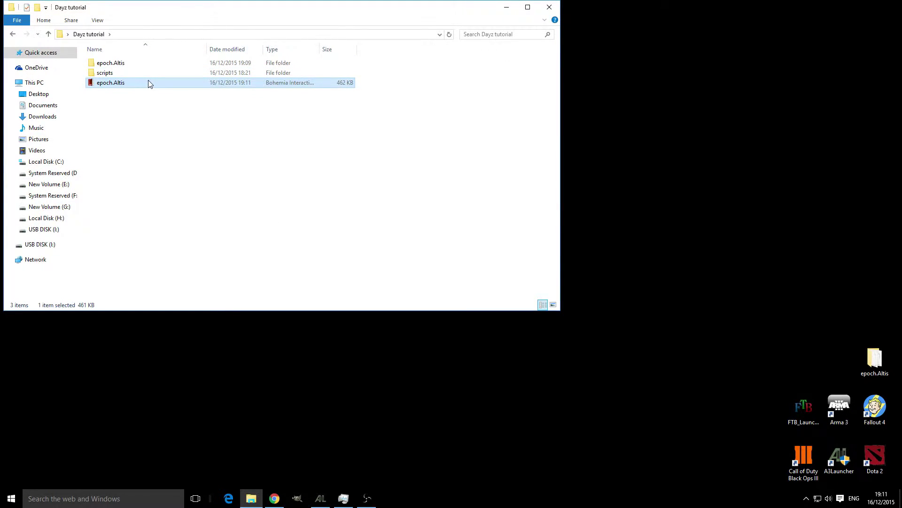